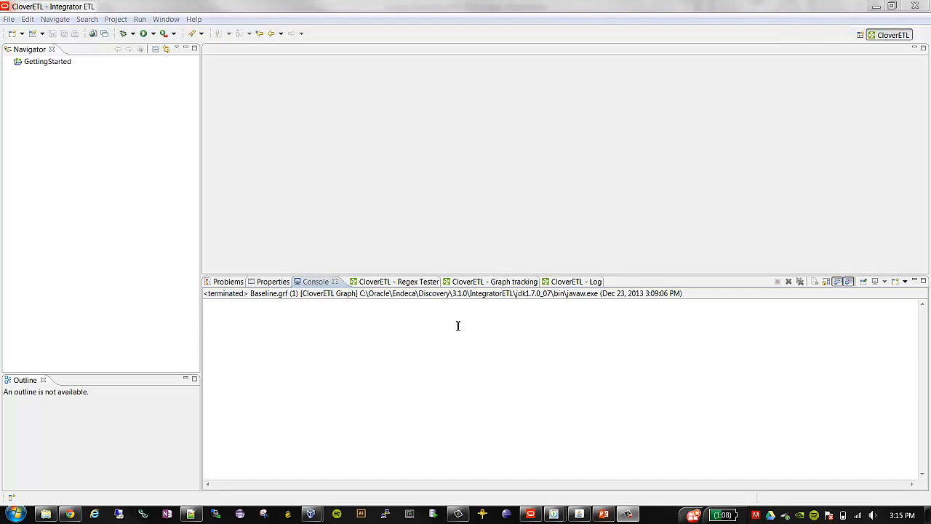
Check the Endeca Studio Discovery Applications home page, then return to CloverETL.
mouse_move(312, 513)
mouse_move(359, 469)
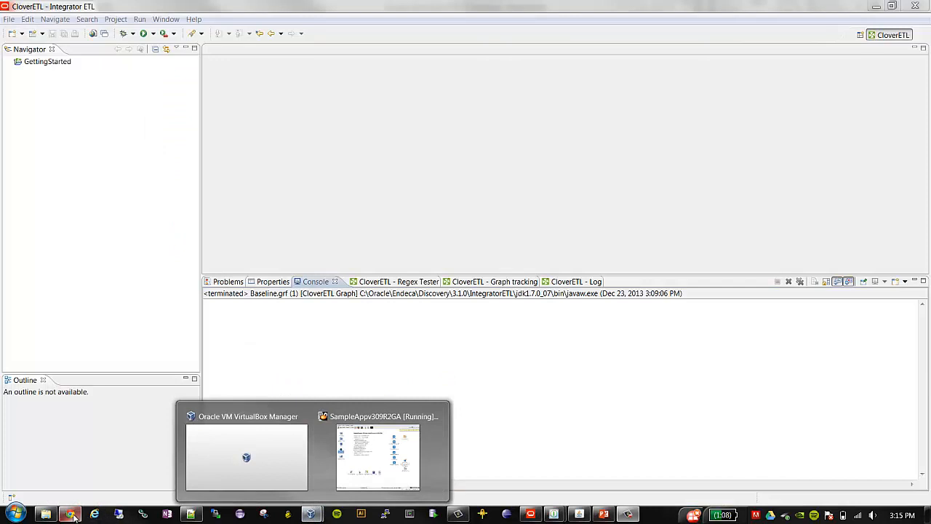
left_click(70, 514)
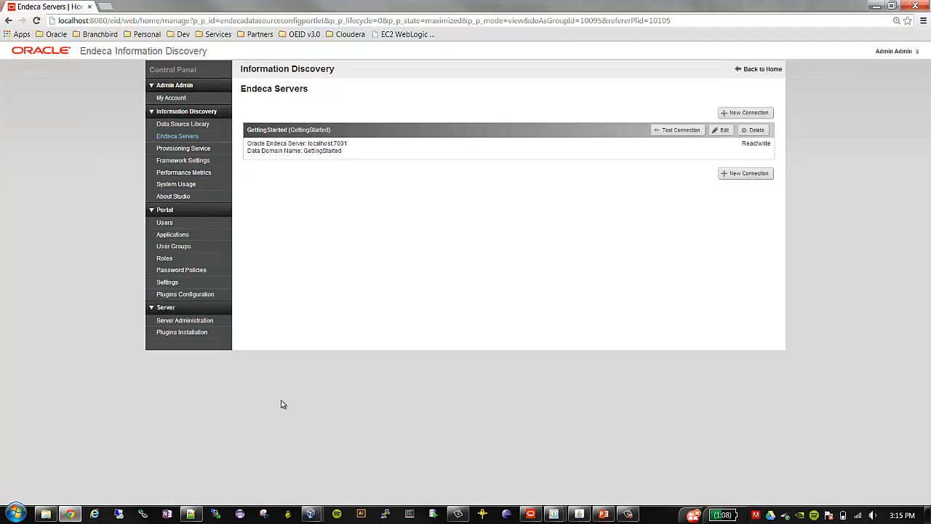
left_click(41, 54)
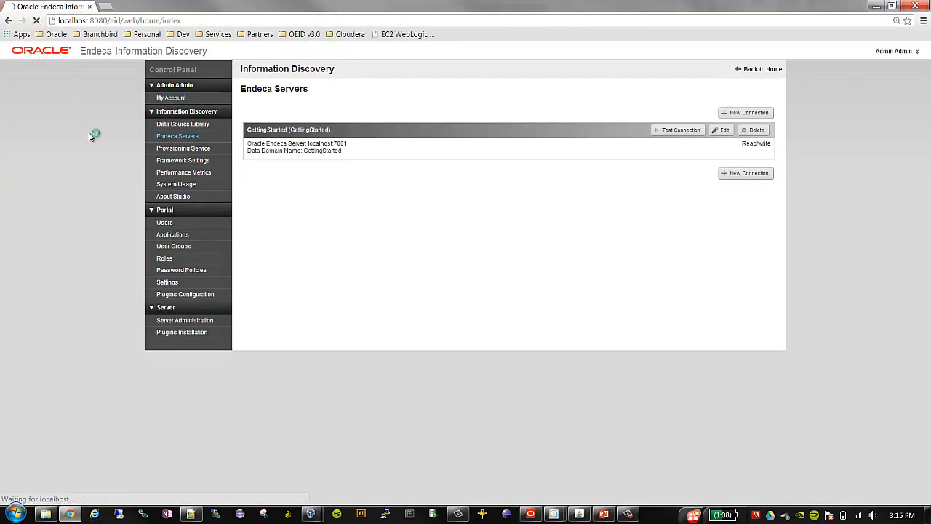
left_click(530, 514)
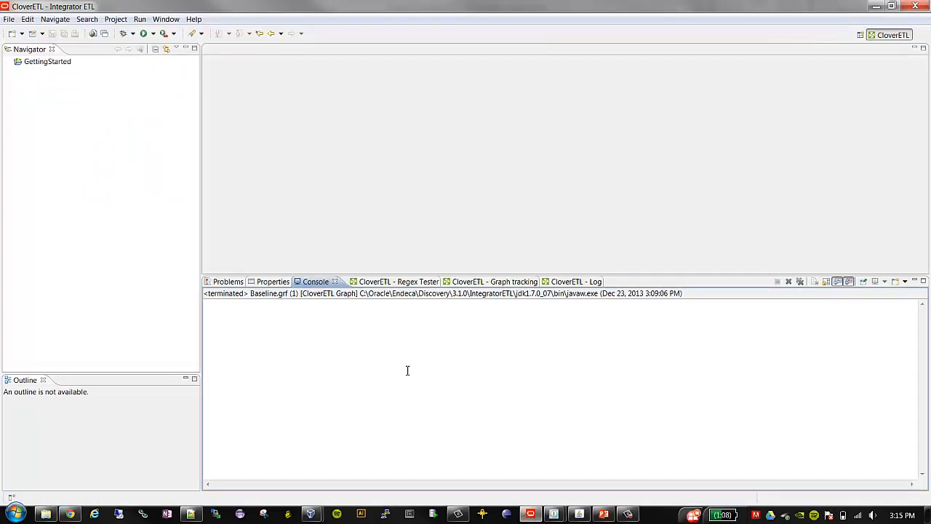
Create a new Load Data from OBI Server project from File > New > Project and name it carriers.
left_click(9, 20)
mouse_move(27, 34)
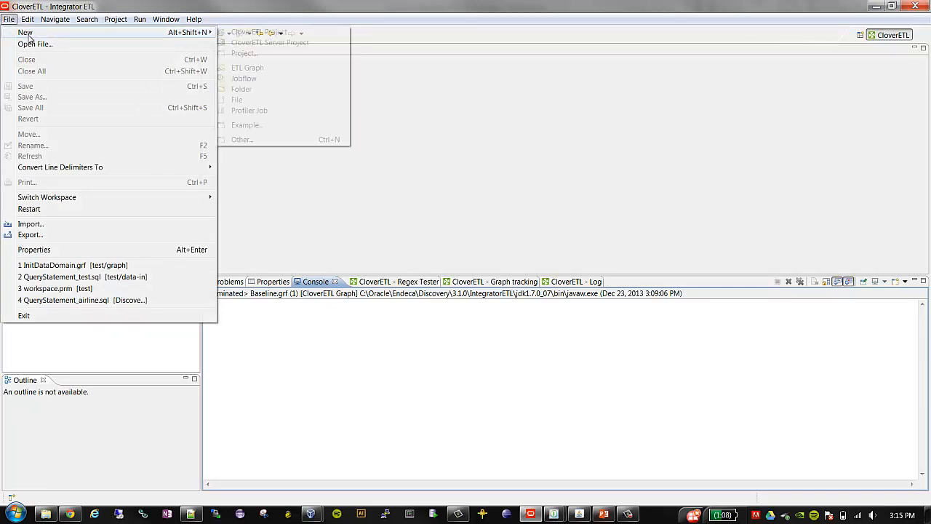
left_click(245, 54)
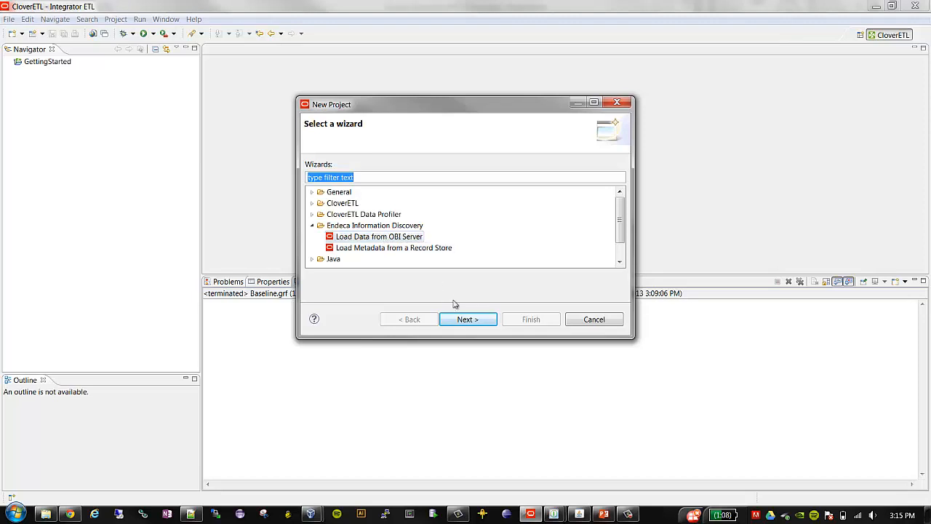
left_click(471, 320)
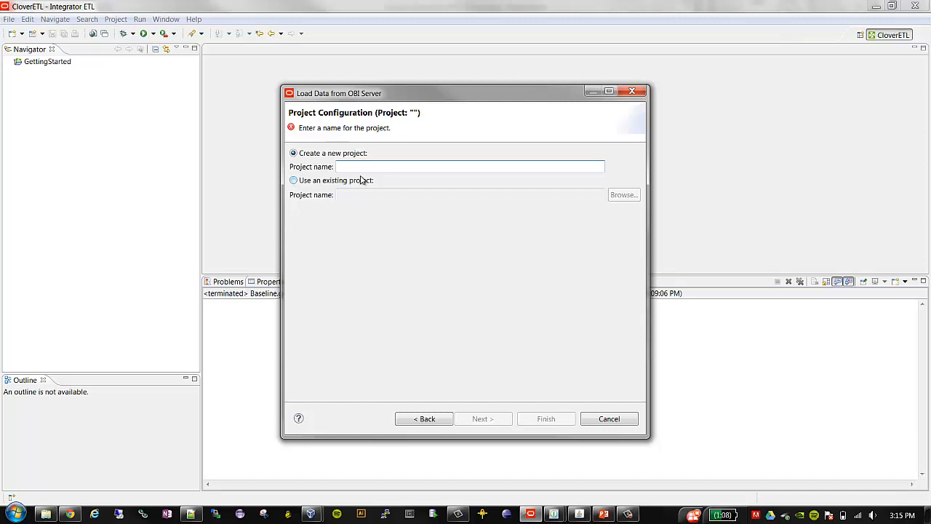
type("carriers")
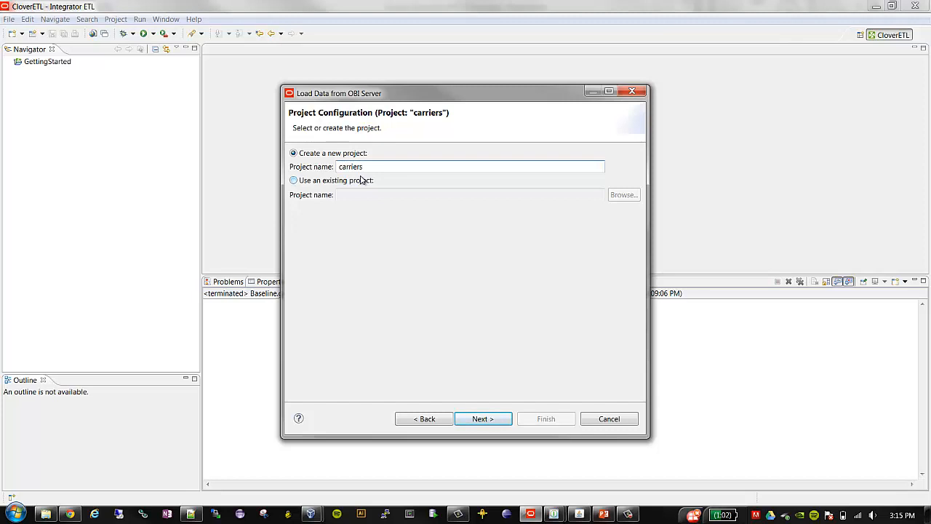
Enter Endeca host localhost, port 7001, data domain carrier and collection key carrier.
left_click(491, 420)
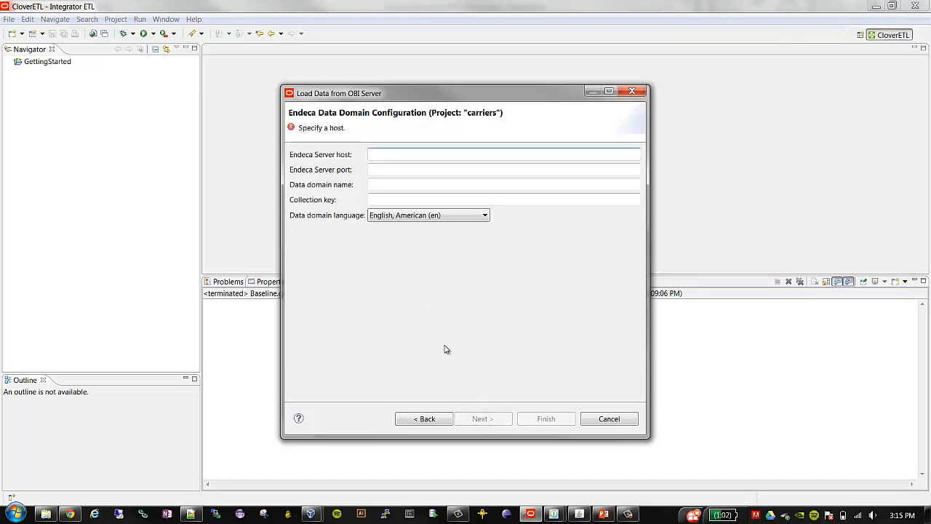
type("localhost")
key("Tab")
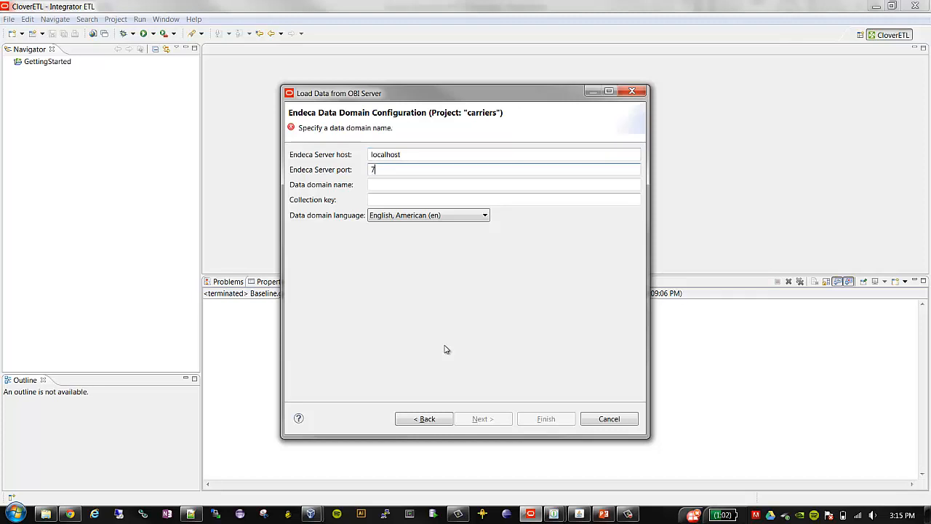
type("7001")
key("Tab")
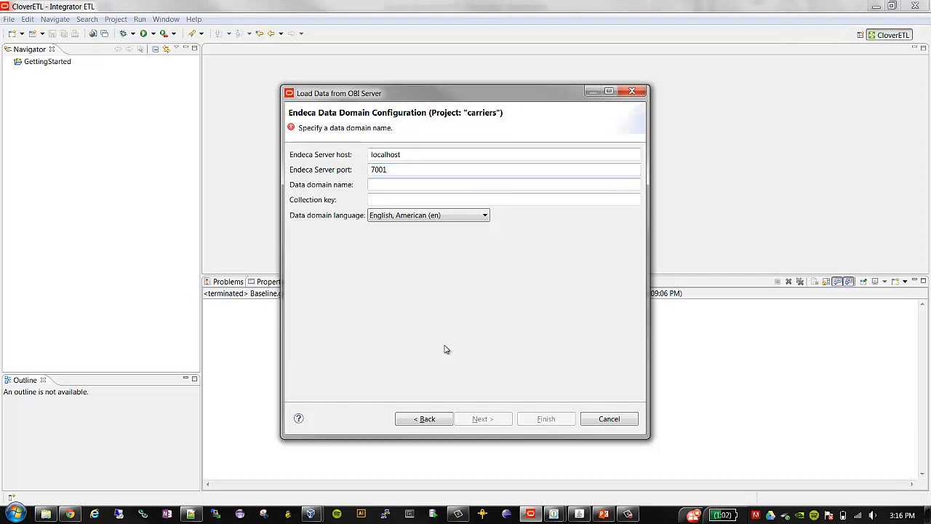
type("carrier")
key("Tab")
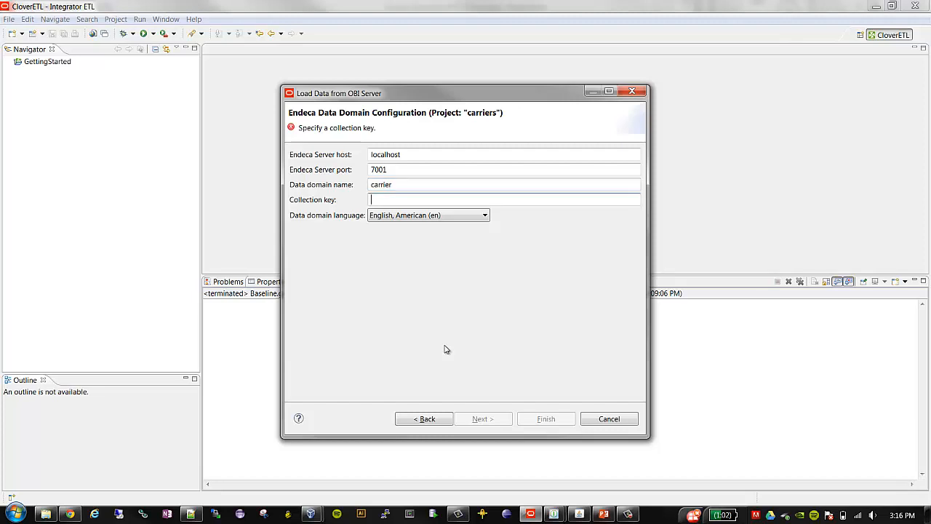
type("carr")
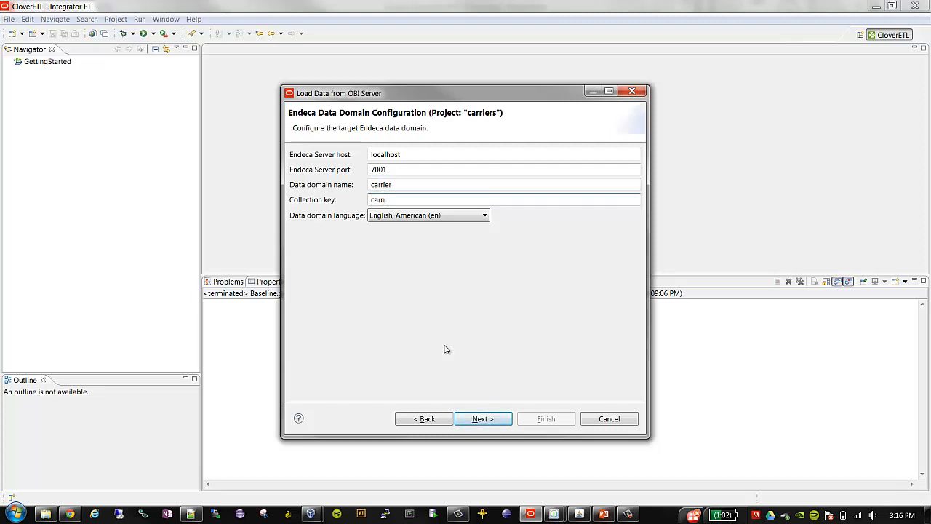
type("ier")
left_click(509, 415)
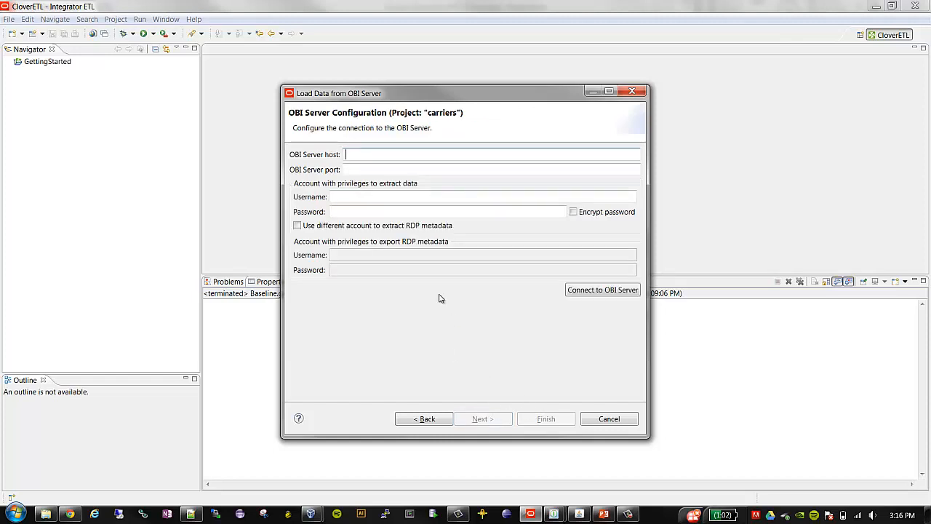
Connect to OBI server 192.168.56.101 on port 9703 with the account username and password.
type("192")
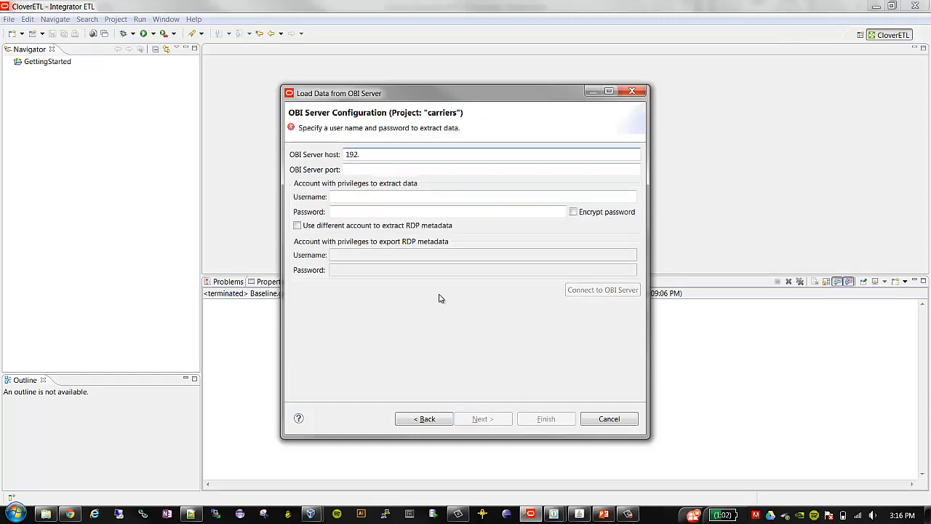
type(".168.56.101")
key("Tab")
type("9703")
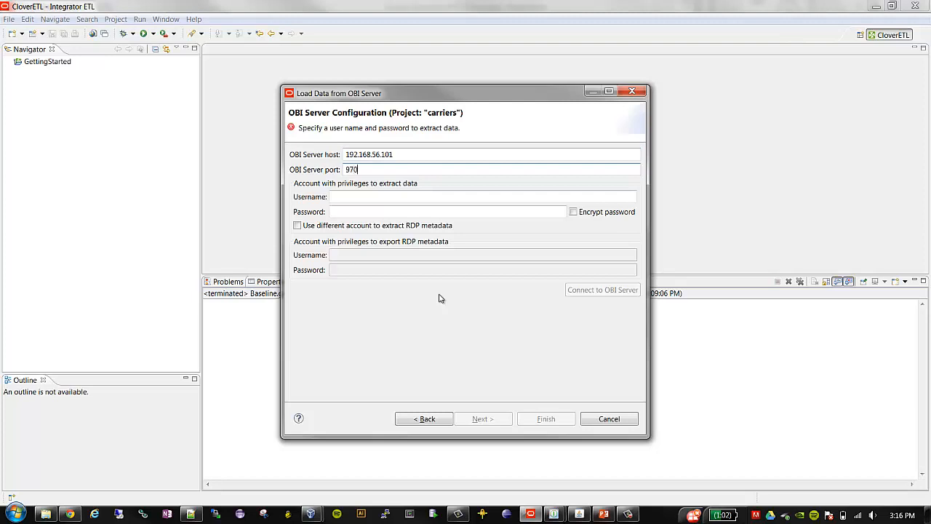
key("Tab")
type("prod")
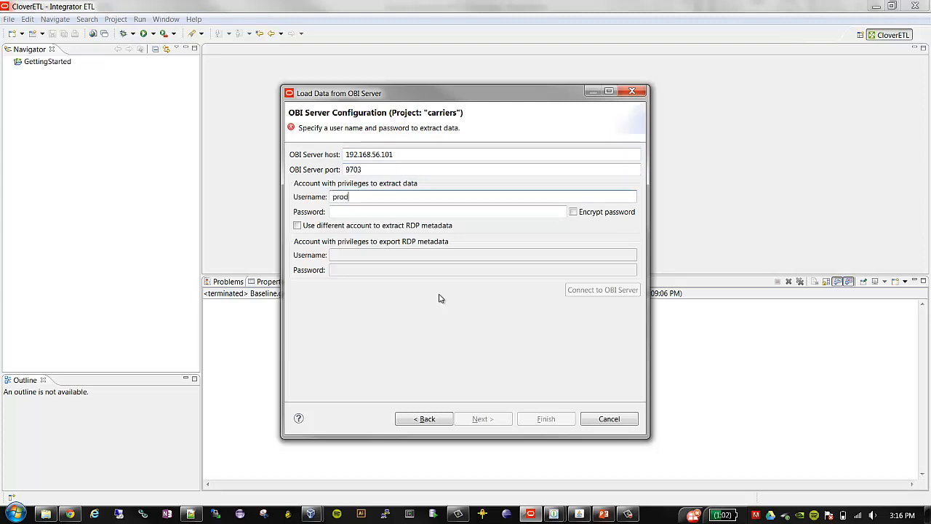
type("ney")
key("Tab")
type("*****")
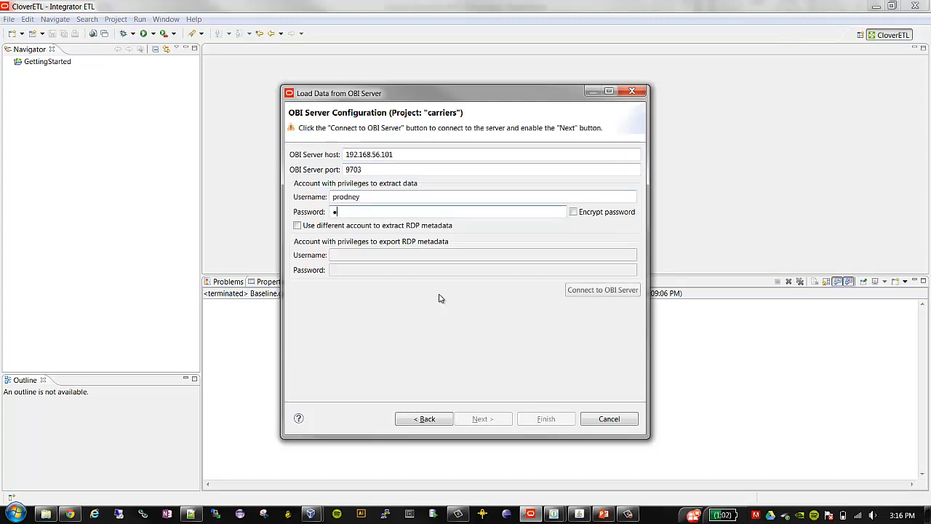
type("***")
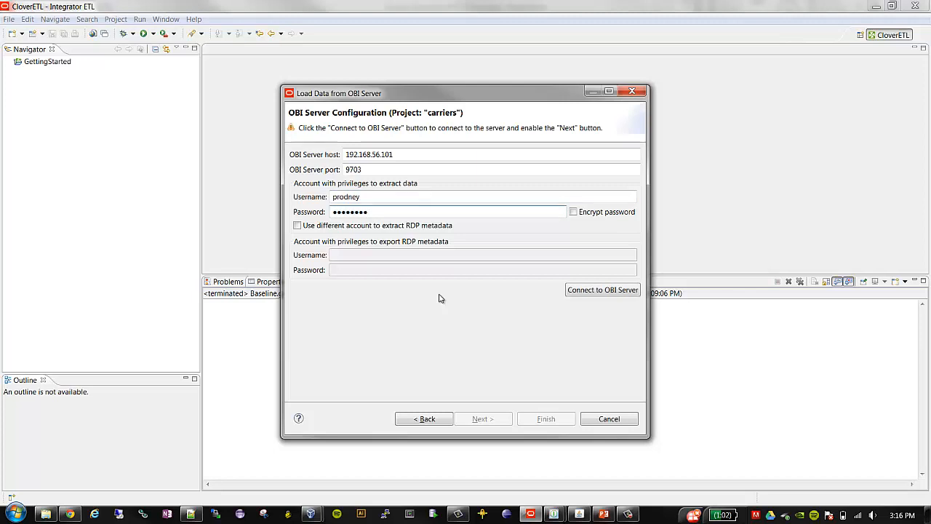
left_click(575, 294)
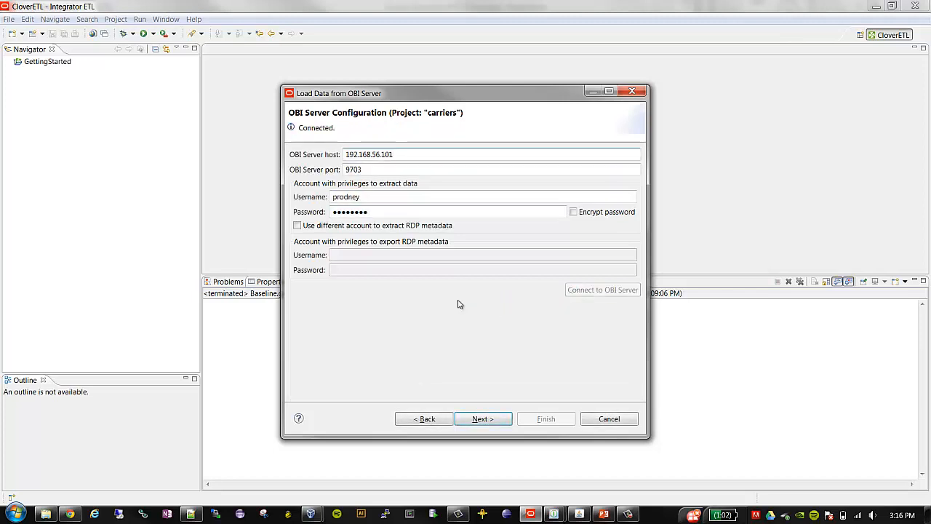
left_click(475, 418)
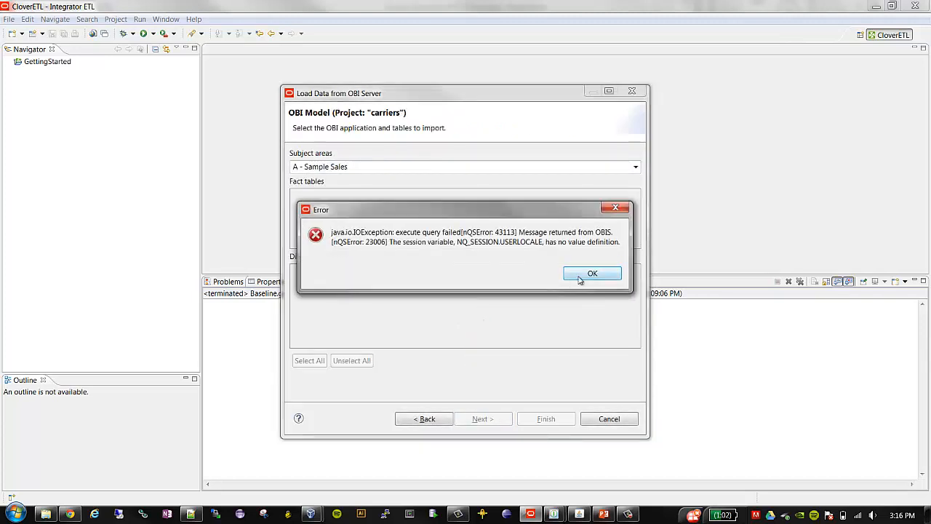
Dismiss the query error, choose the X - Airlines Traffic subject area and check the Passengers fact table.
left_click(582, 276)
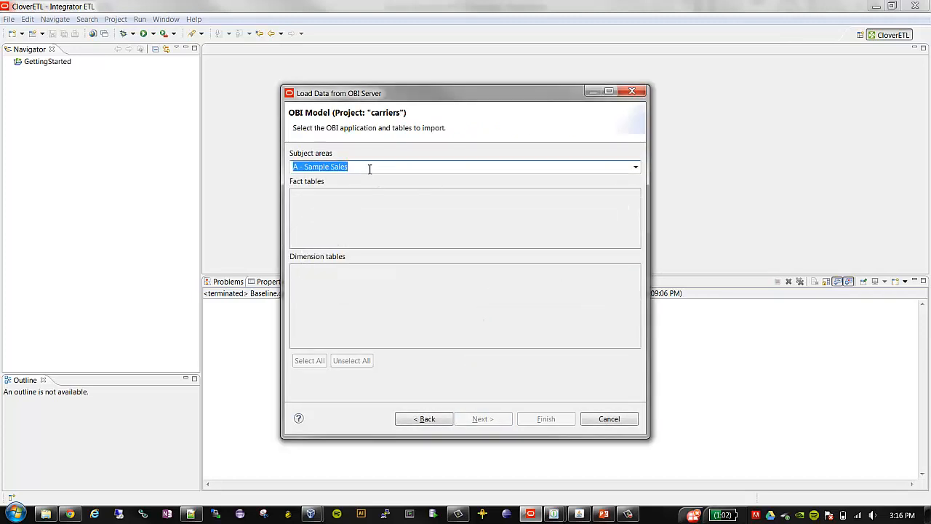
left_click(636, 167)
left_click_drag(637, 205, 638, 257)
left_click(407, 248)
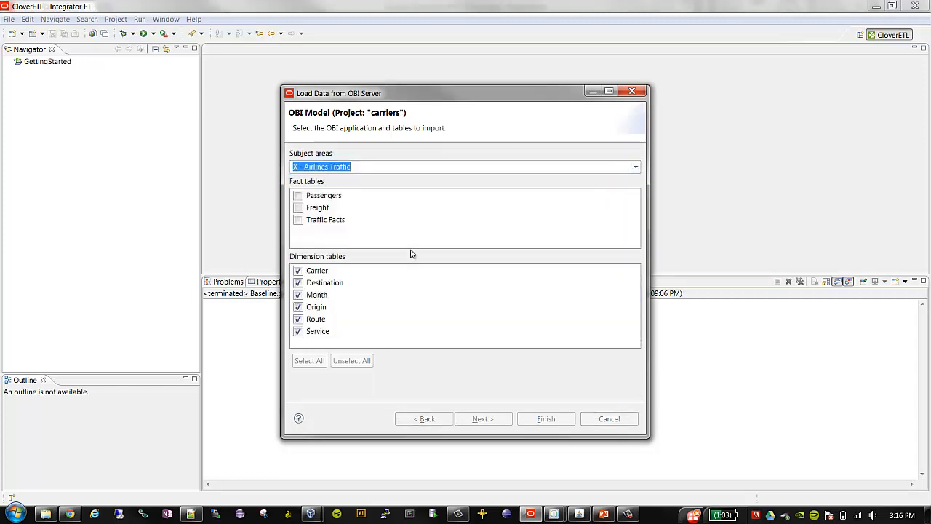
left_click(298, 196)
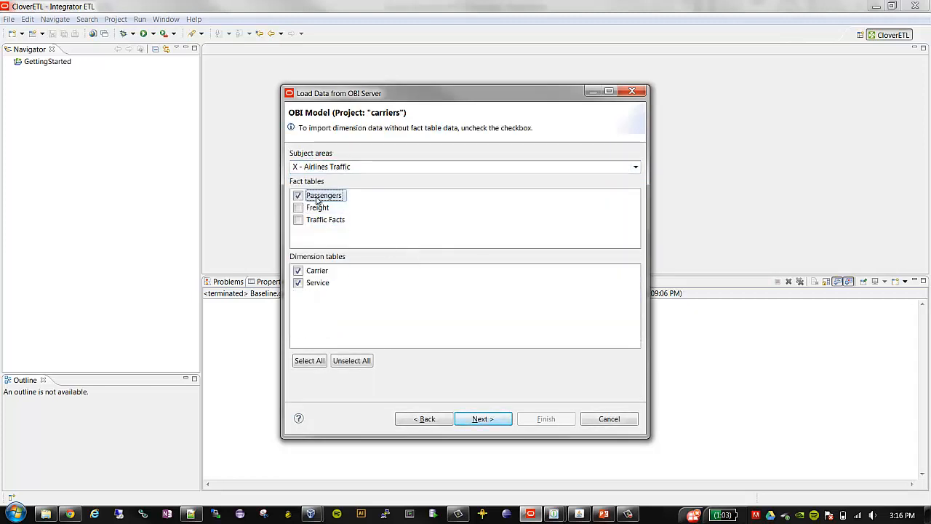
left_click(483, 420)
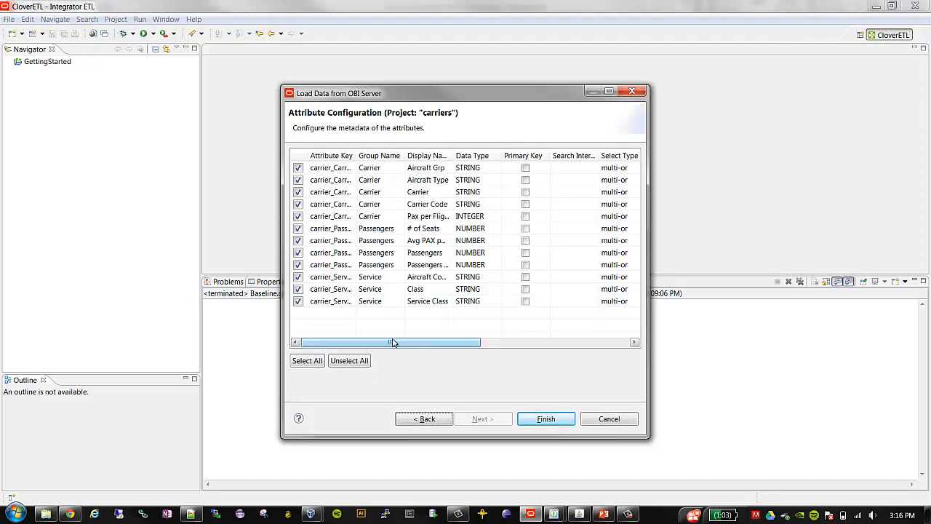
left_click_drag(392, 341, 378, 347)
Finish the wizard, then expand carrier_sp and its graph and conn folders in the Navigator.
left_click(545, 418)
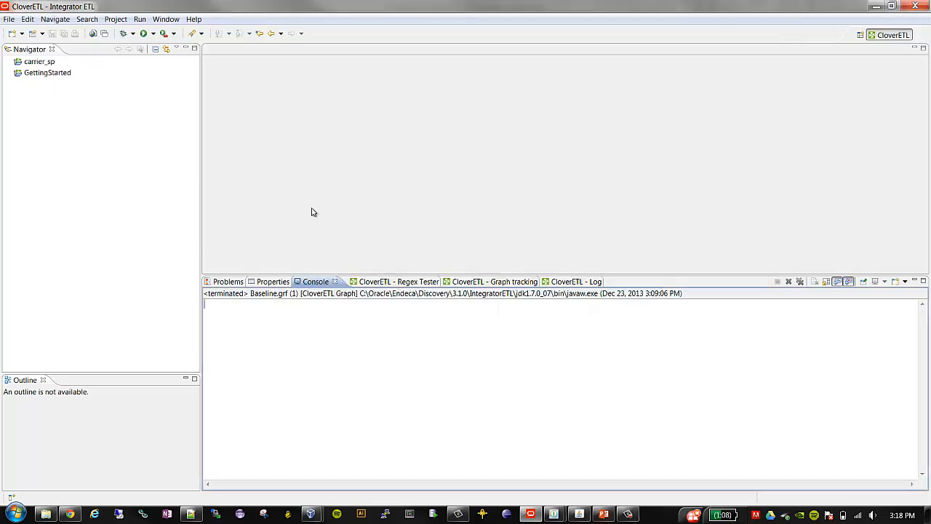
left_click(9, 61)
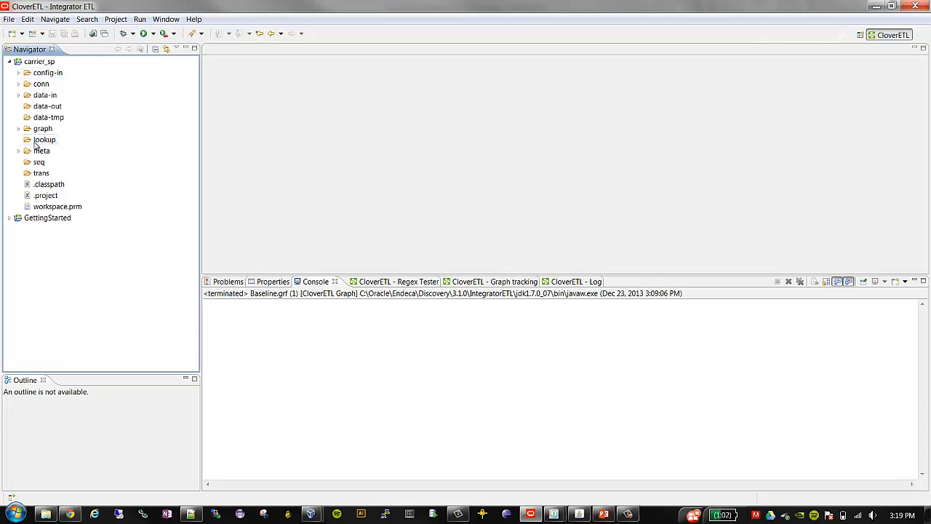
left_click(18, 129)
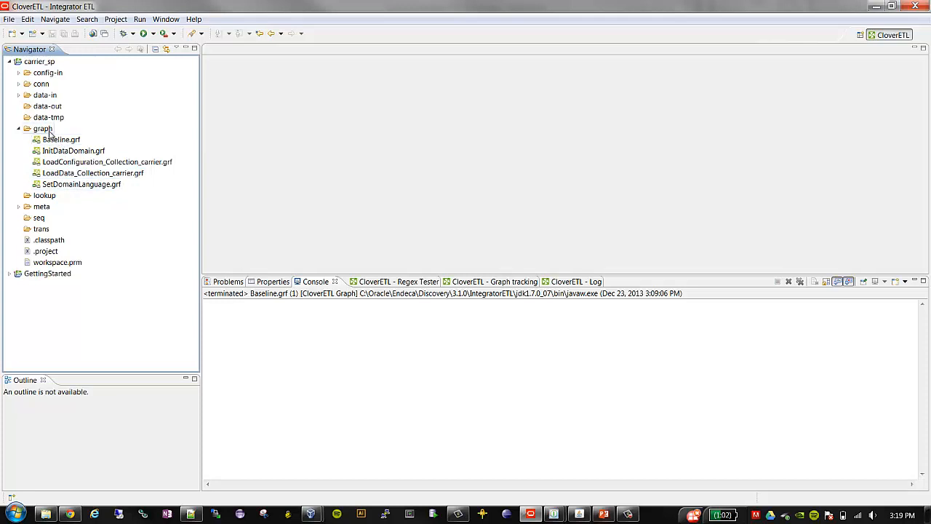
left_click(19, 84)
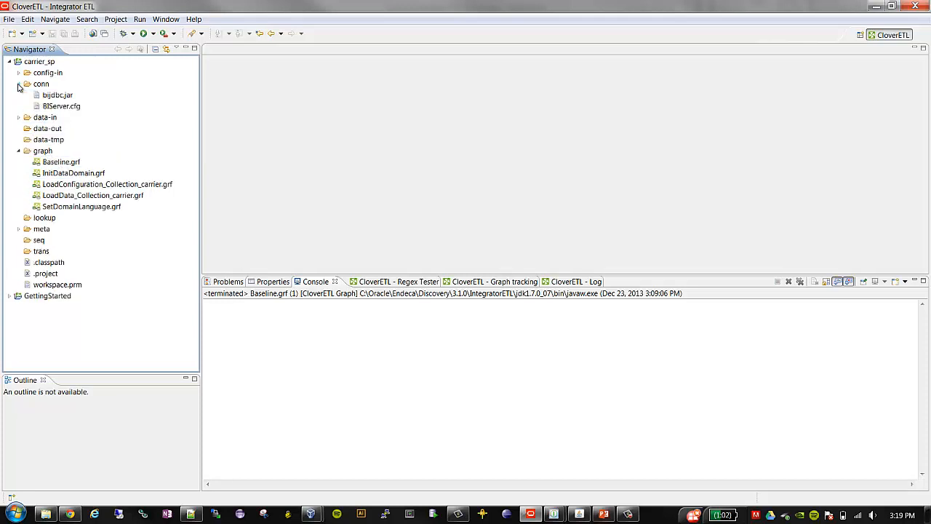
Open BIServer.cfg and workspace.prm, change SSL_ENABLED to false and HTTP_PROTOCOL to http, and save.
double_click(60, 107)
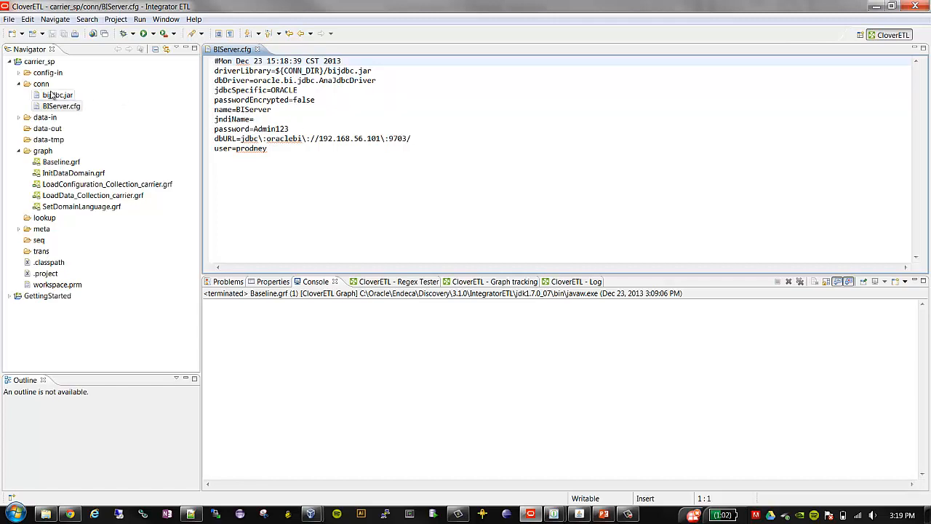
double_click(56, 285)
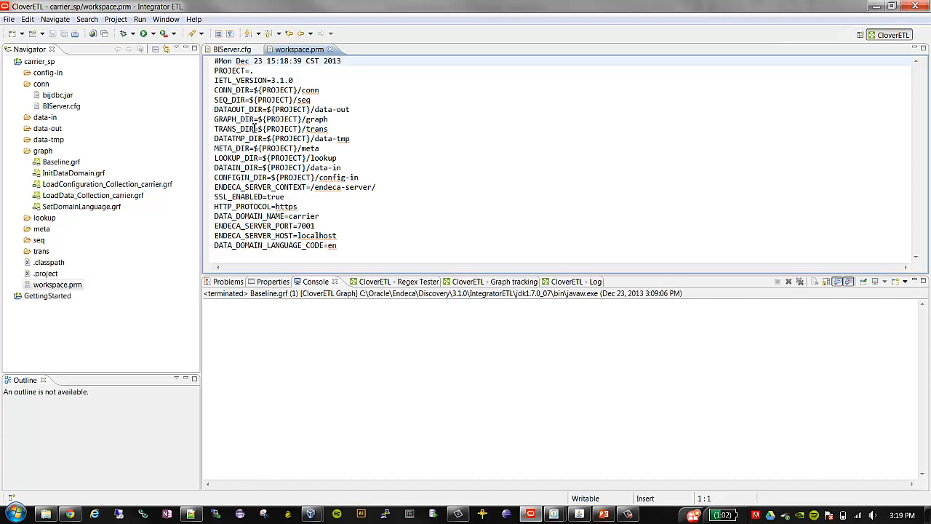
double_click(276, 196)
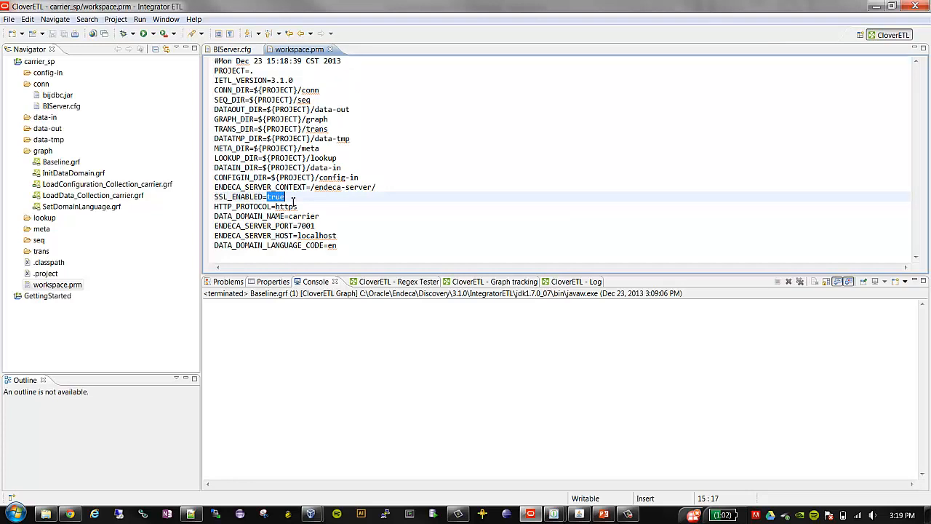
type("fa")
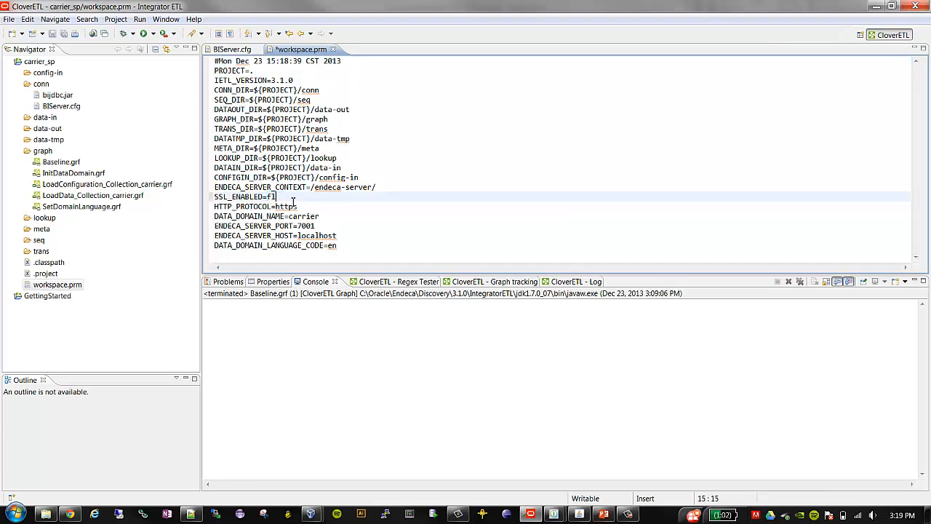
type("lse")
left_click(298, 206)
type("s")
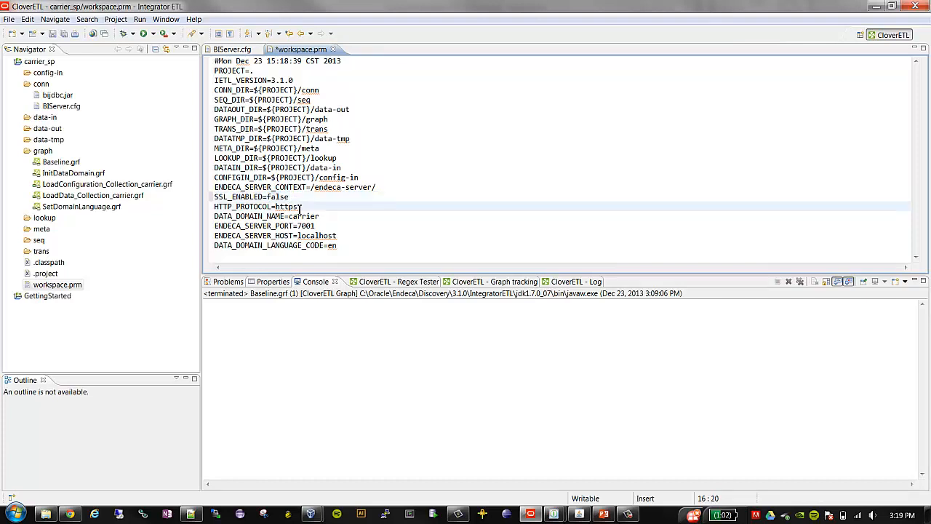
key("BackSpace")
left_click(51, 34)
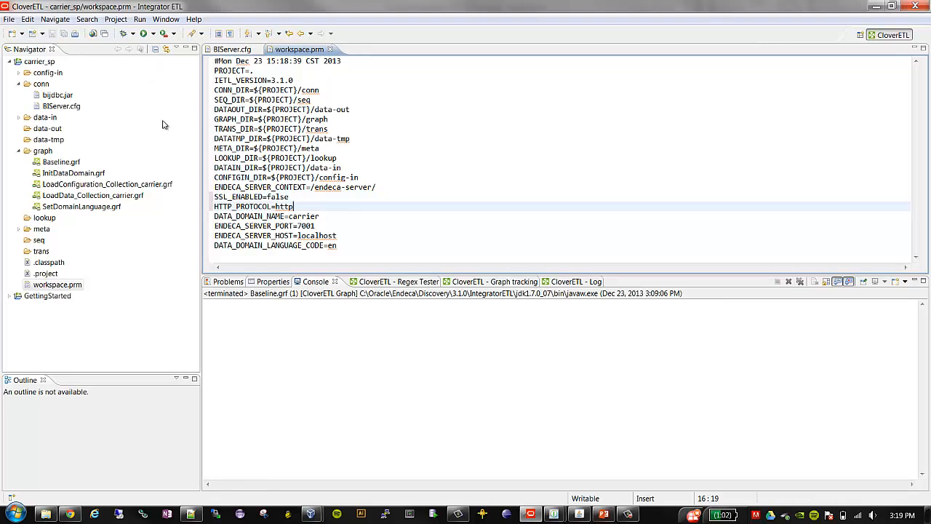
Run Baseline.grf as a CloverETL Graph from its context menu.
right_click(58, 167)
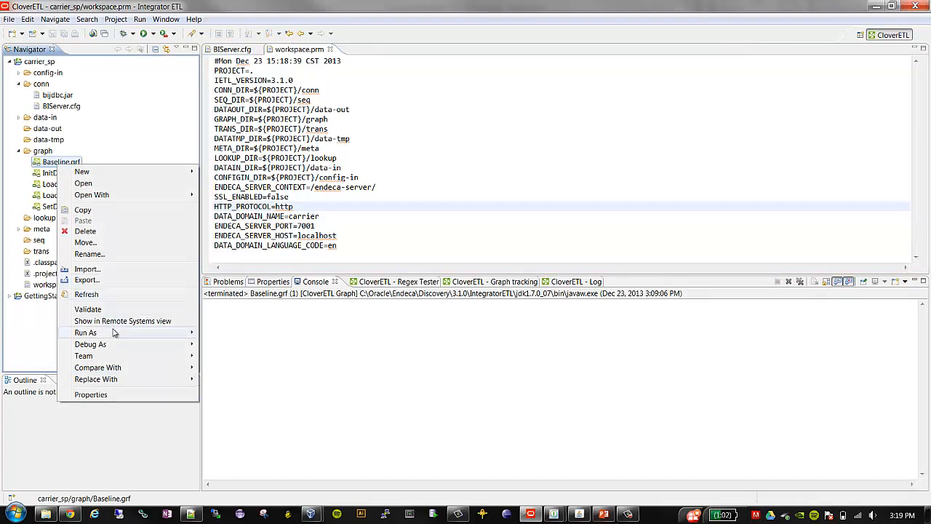
mouse_move(115, 333)
left_click(222, 334)
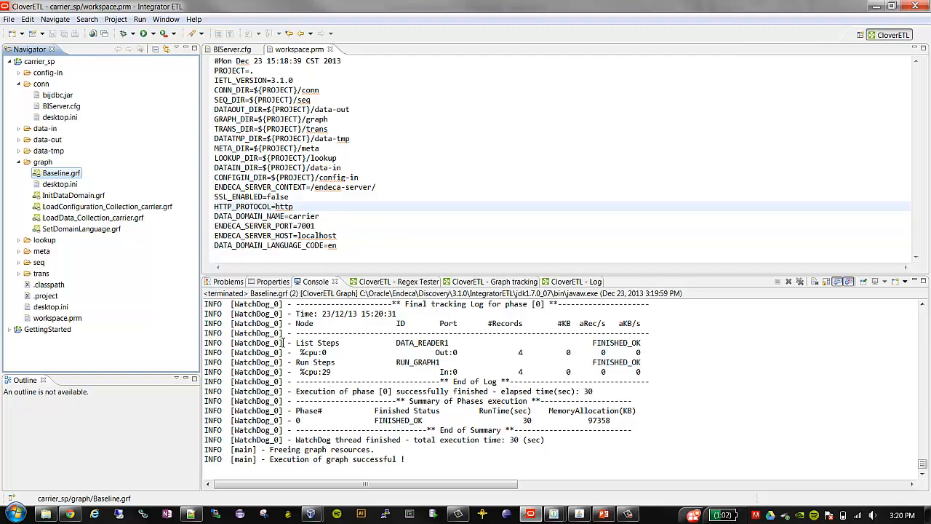
In Endeca Studio's Control Panel, go to Endeca Servers and open a New Connection definition.
left_click(70, 513)
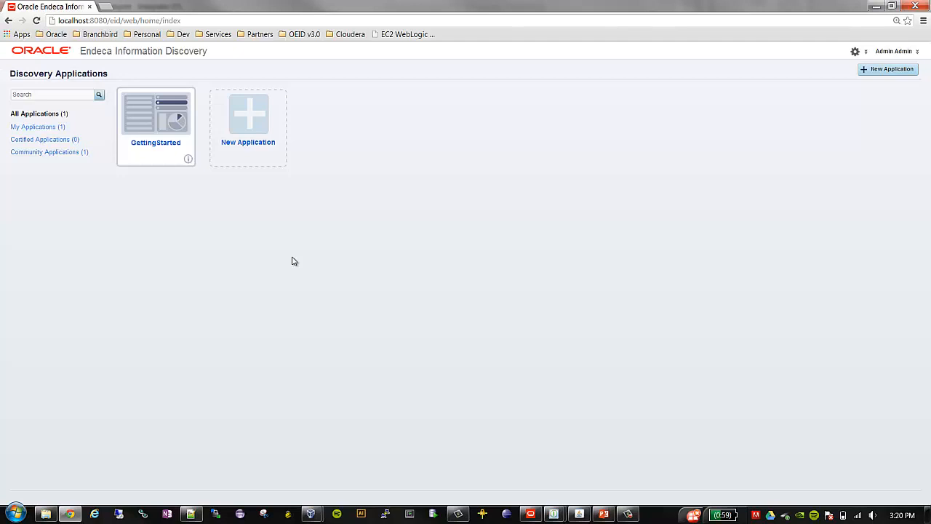
left_click(857, 53)
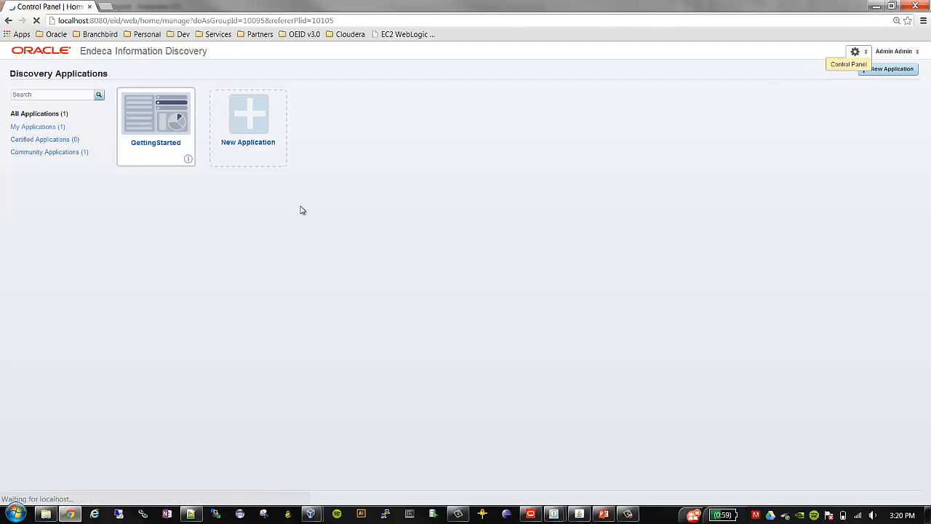
left_click(190, 136)
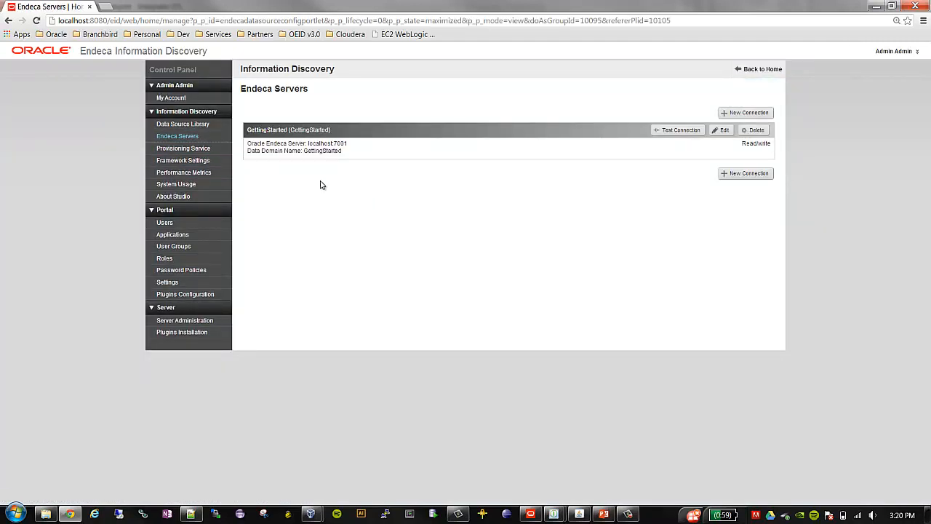
left_click(734, 113)
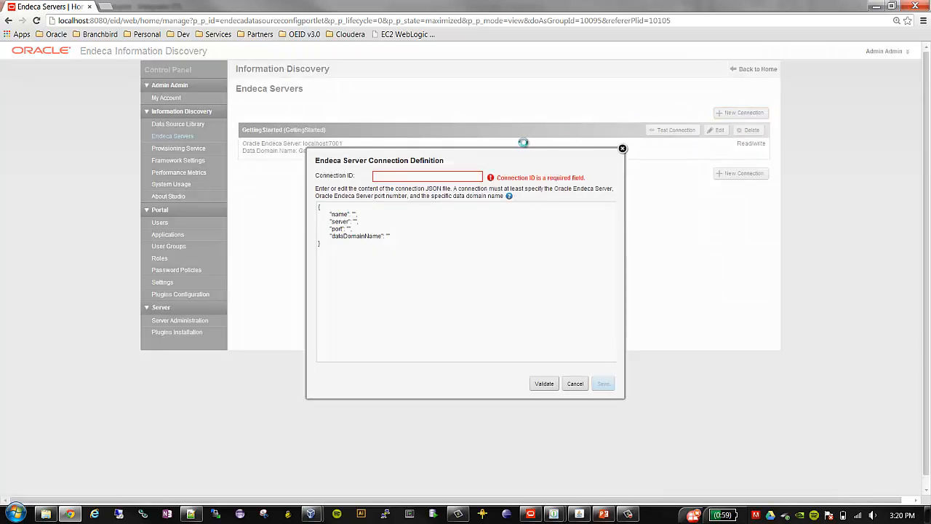
Define connection carrier with name carrier, server localhost, port 7001, data domain carrier; validate and save.
left_click(468, 176)
type("carrier")
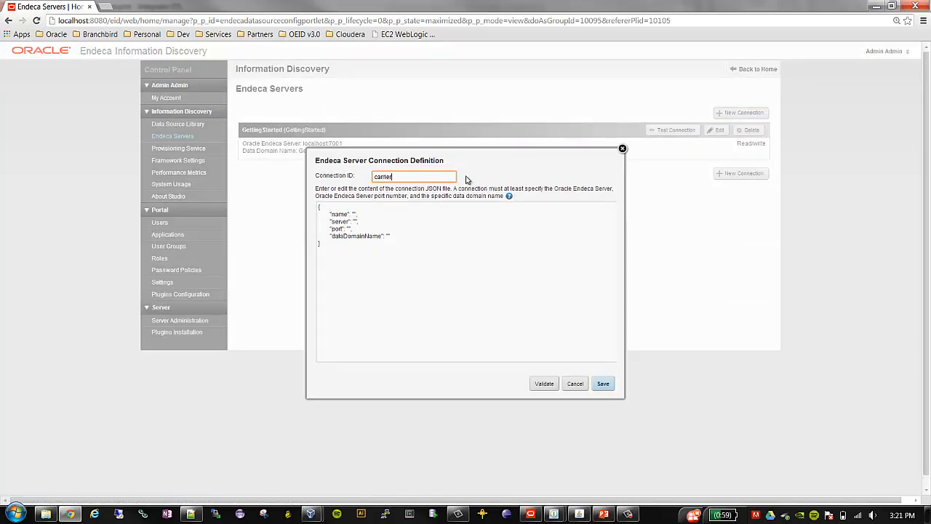
left_click(354, 213)
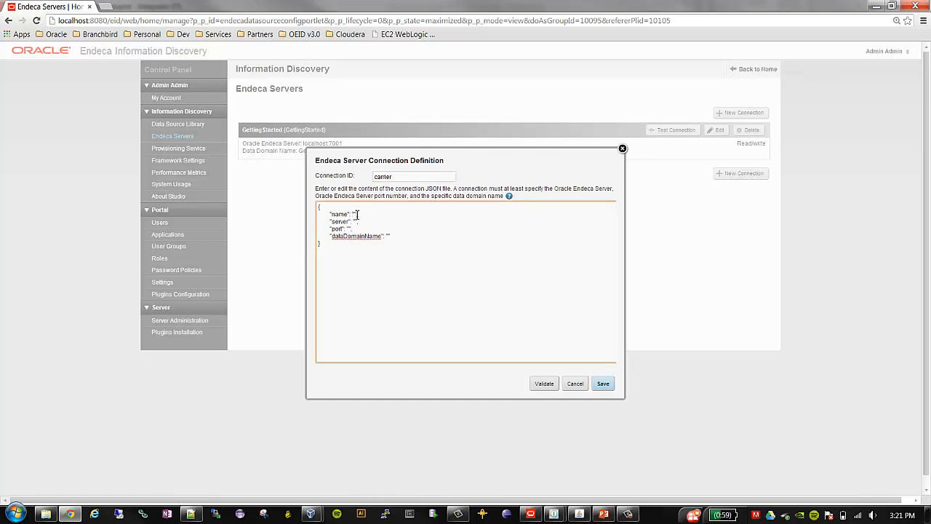
key("ctrl+End")
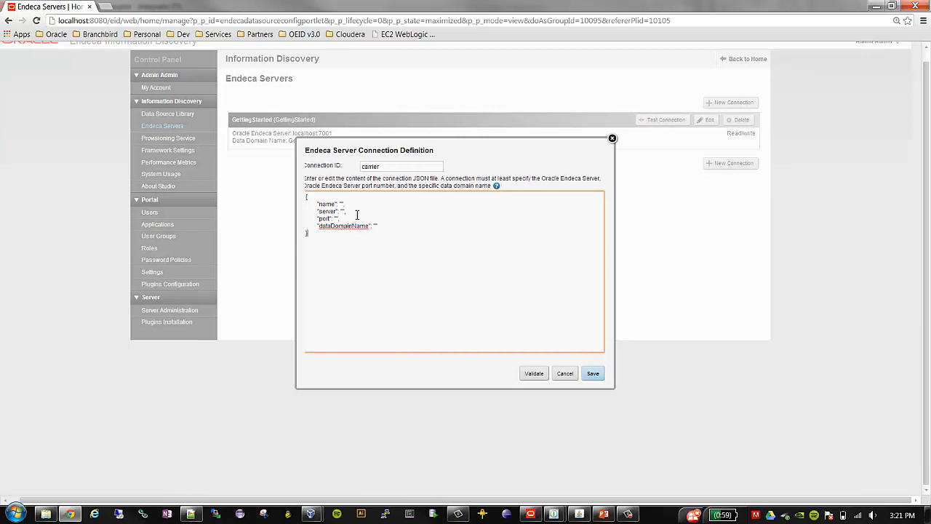
left_click(342, 204)
type("ca")
type("rrier\", \t\"server\": \"")
type("localhost")
type("700")
type("ca")
type("rrier")
left_click(534, 374)
left_click(593, 389)
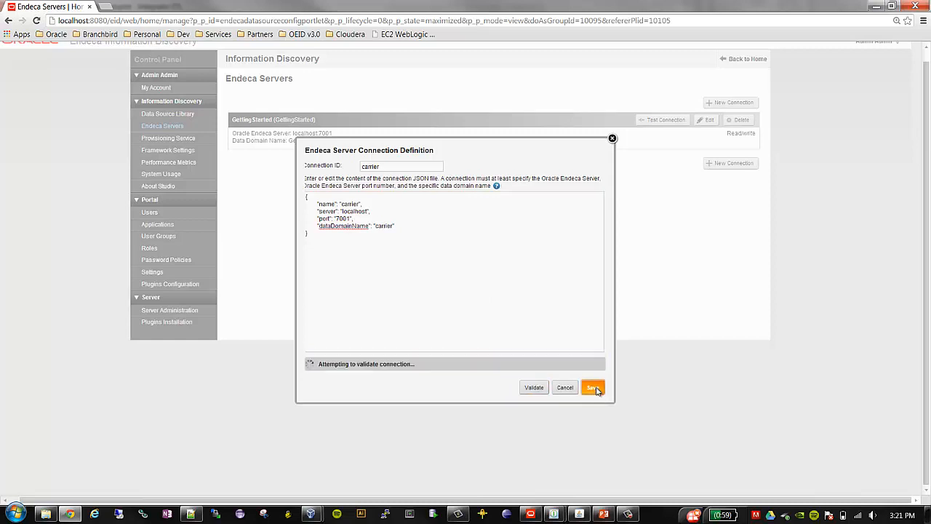
left_click(761, 69)
Create application Carrier using a Pre-built Endeca Server with the carrier data connection.
left_click(256, 140)
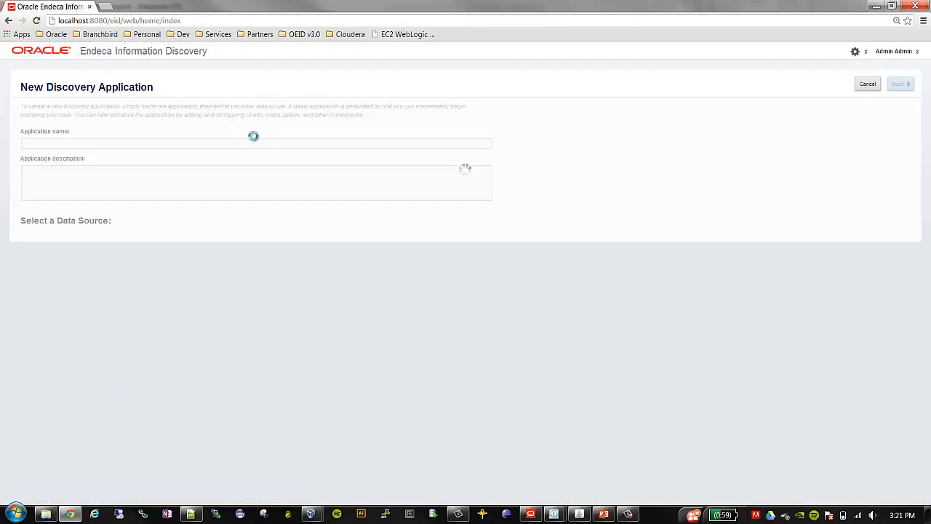
type("Carrier")
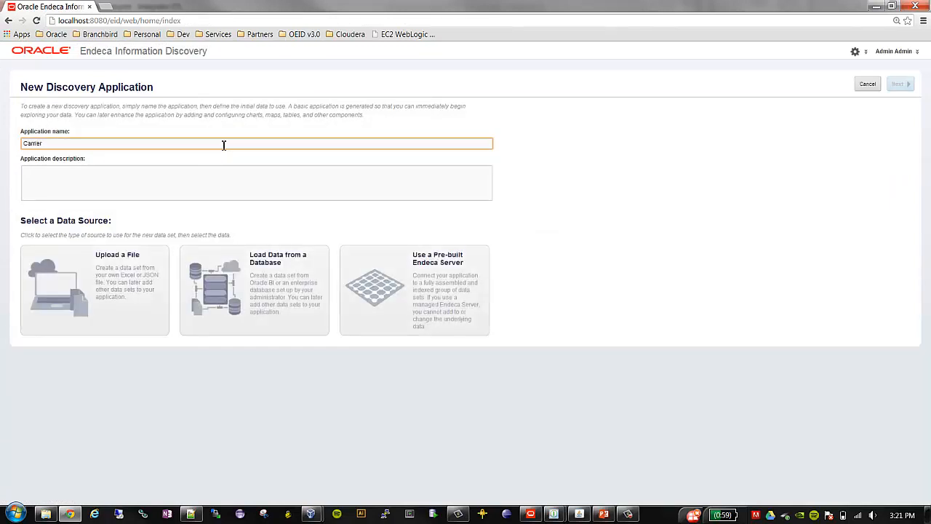
left_click(387, 299)
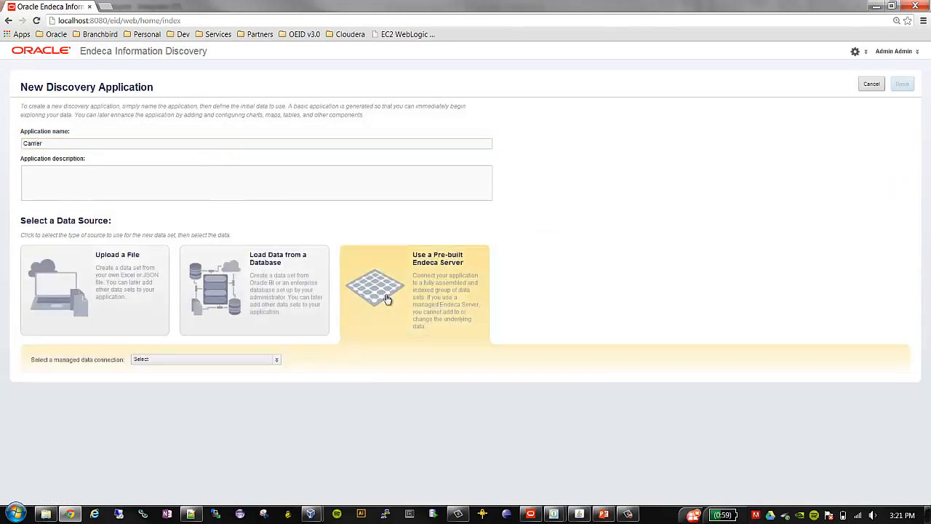
left_click(277, 360)
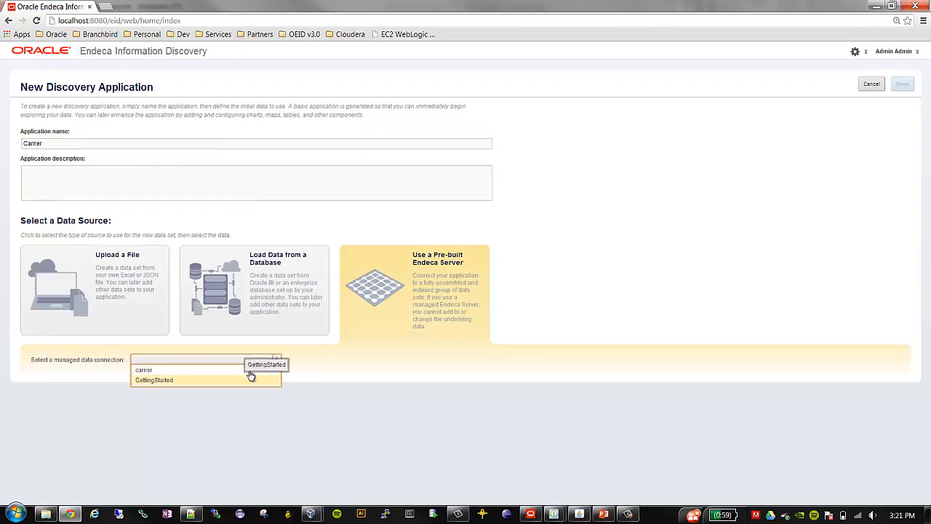
left_click(259, 377)
left_click(900, 85)
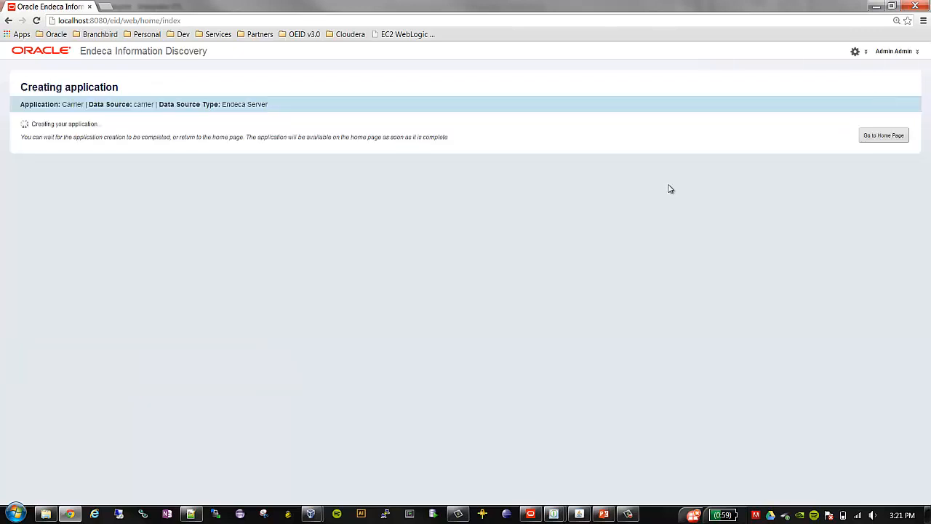